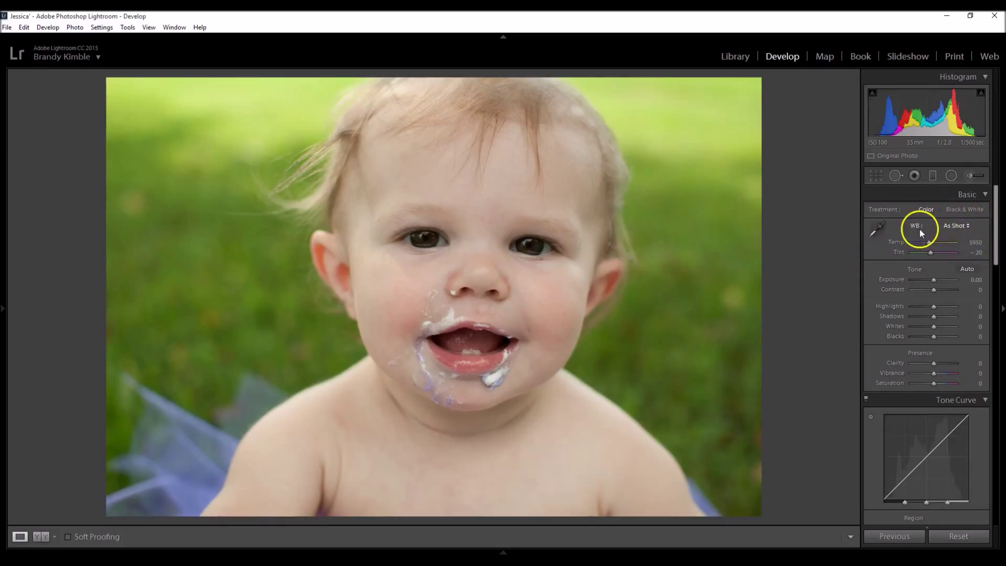
Step: Try the Cloudy and Shade white balance presets on the portrait
click(953, 226)
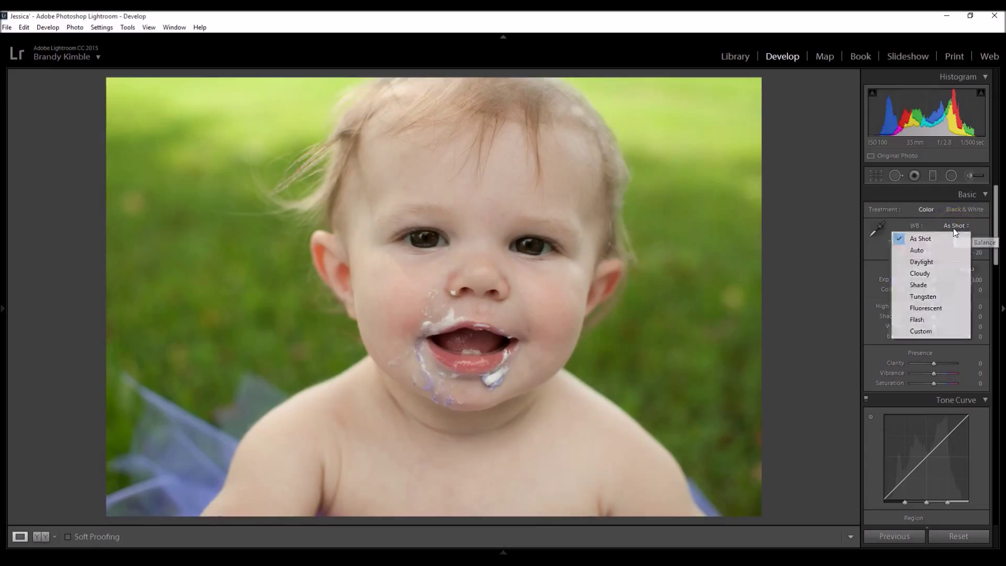
click(931, 273)
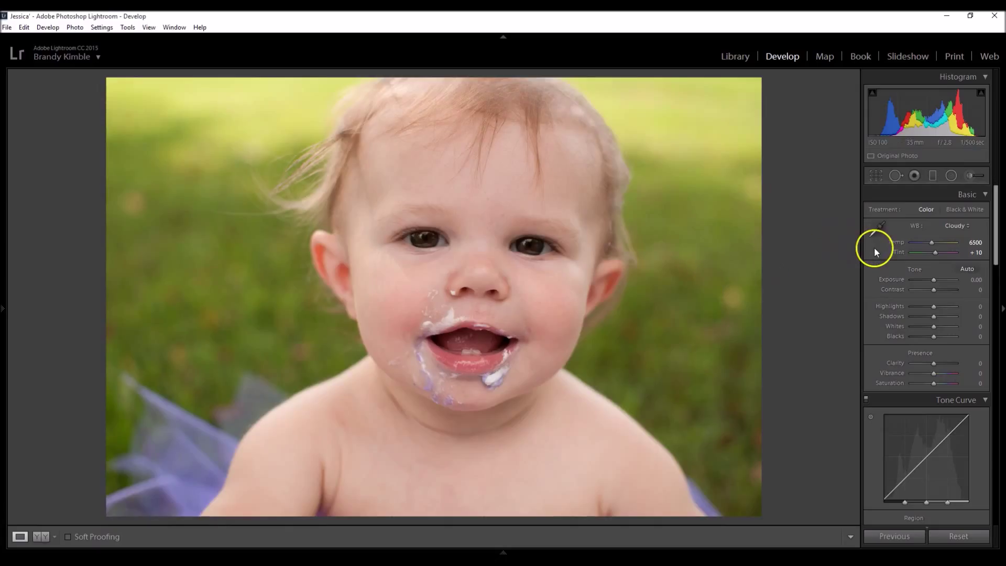
click(956, 226)
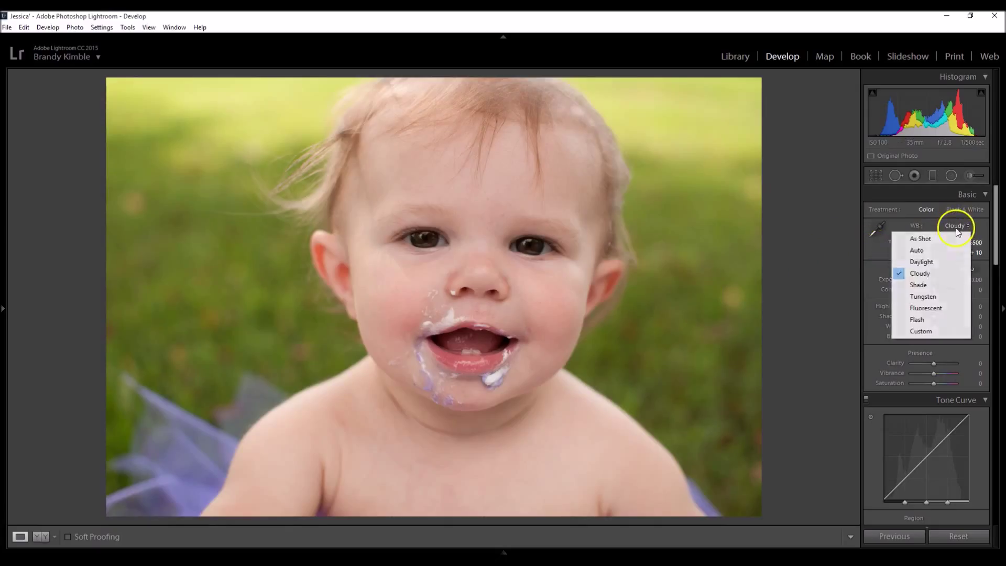
click(941, 288)
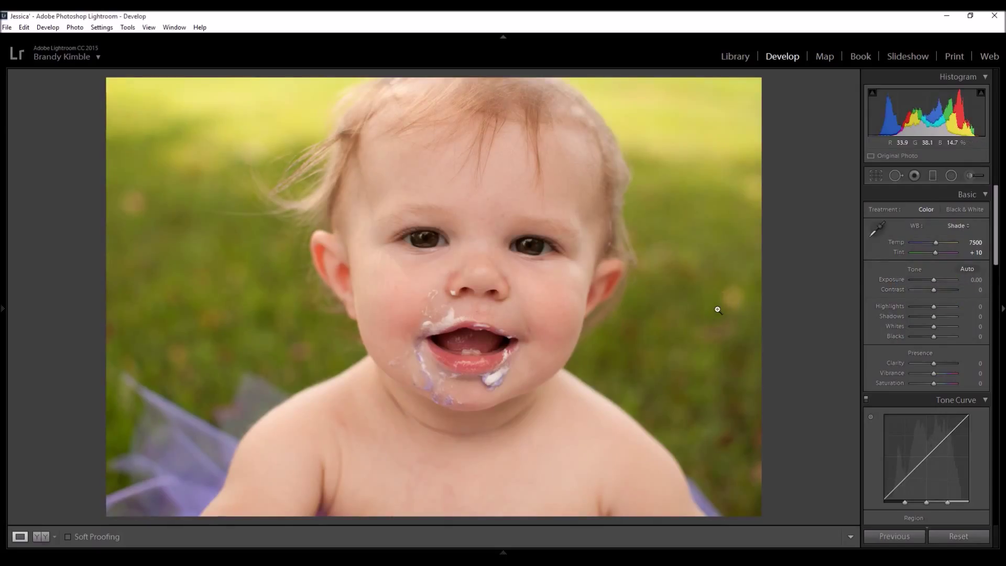
click(961, 226)
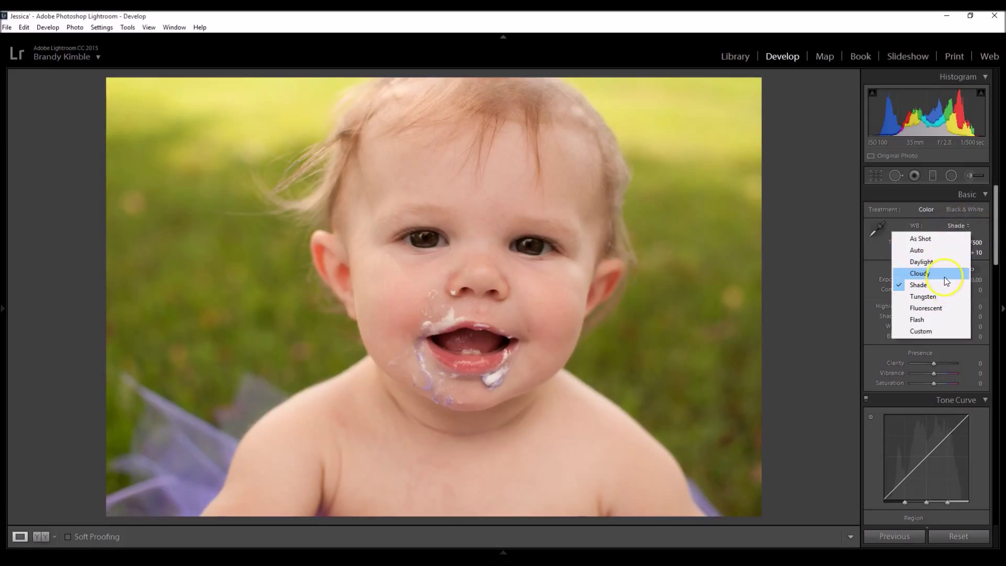
click(967, 226)
click(967, 226)
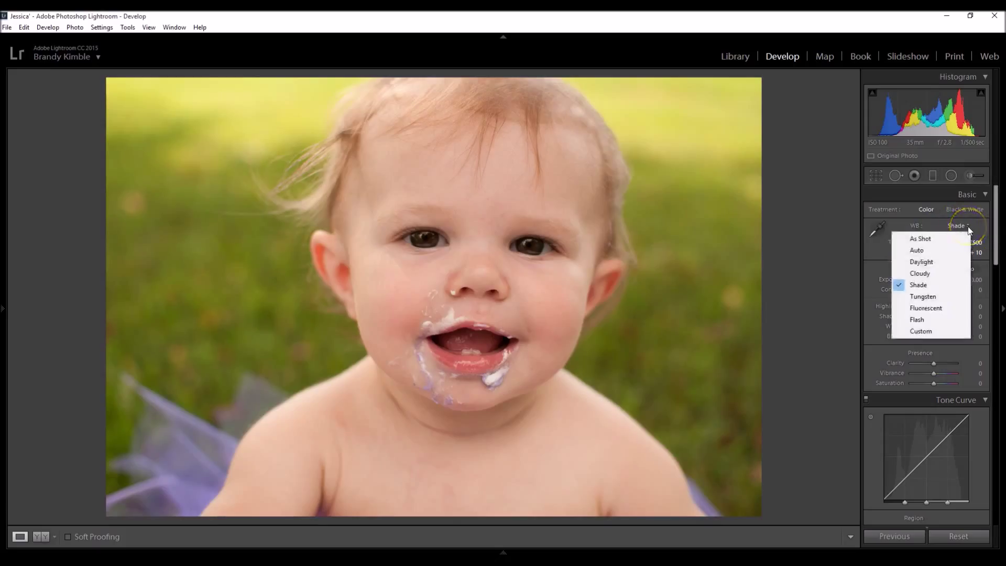
click(983, 231)
click(942, 244)
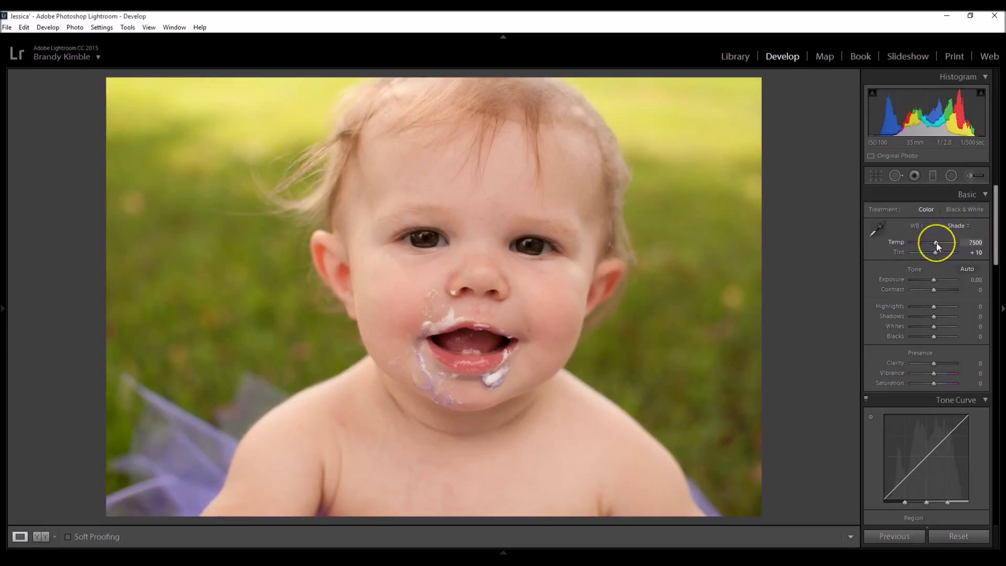
Step: Reset all develop settings and raise Temp to 7833 to warm the photo
click(950, 536)
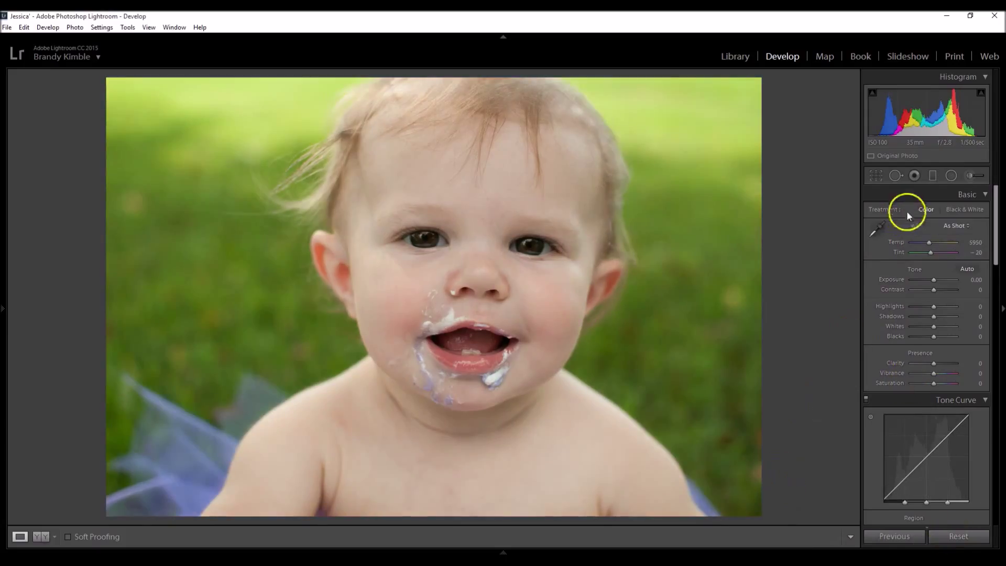
drag(929, 243, 938, 241)
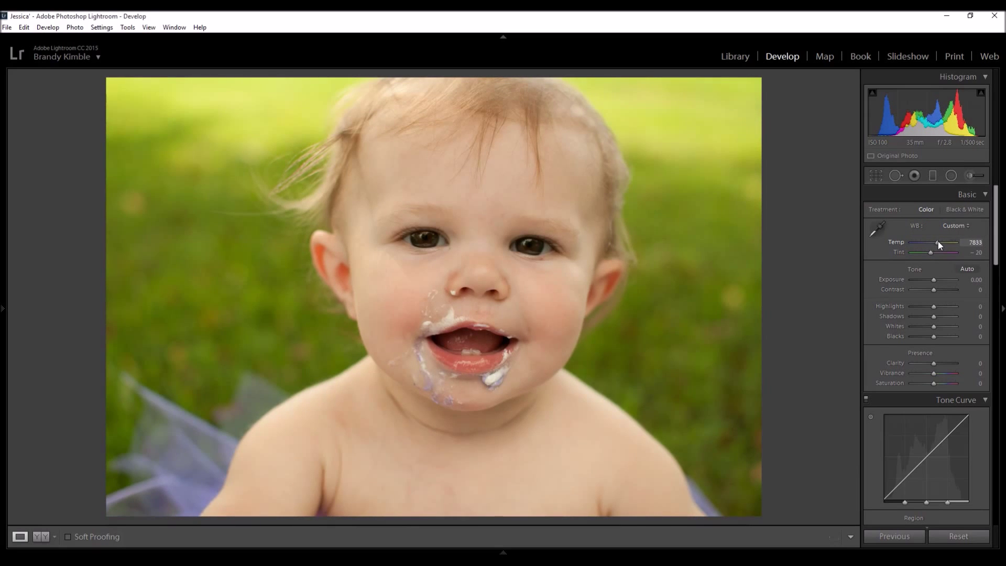
key(ctrl+z)
click(908, 284)
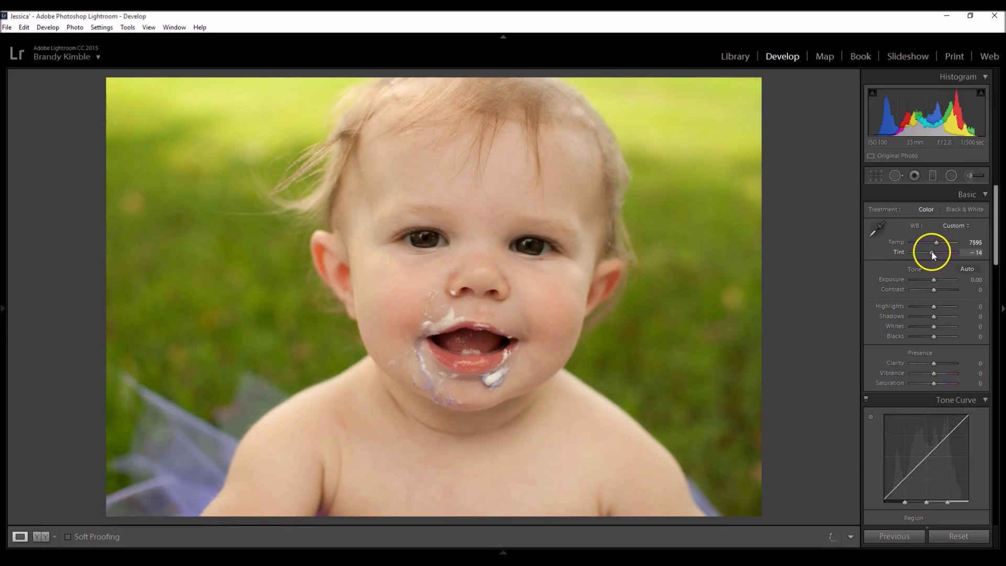
Step: Raise Tint toward magenta to +11 and view the unedited original
drag(934, 252, 935, 252)
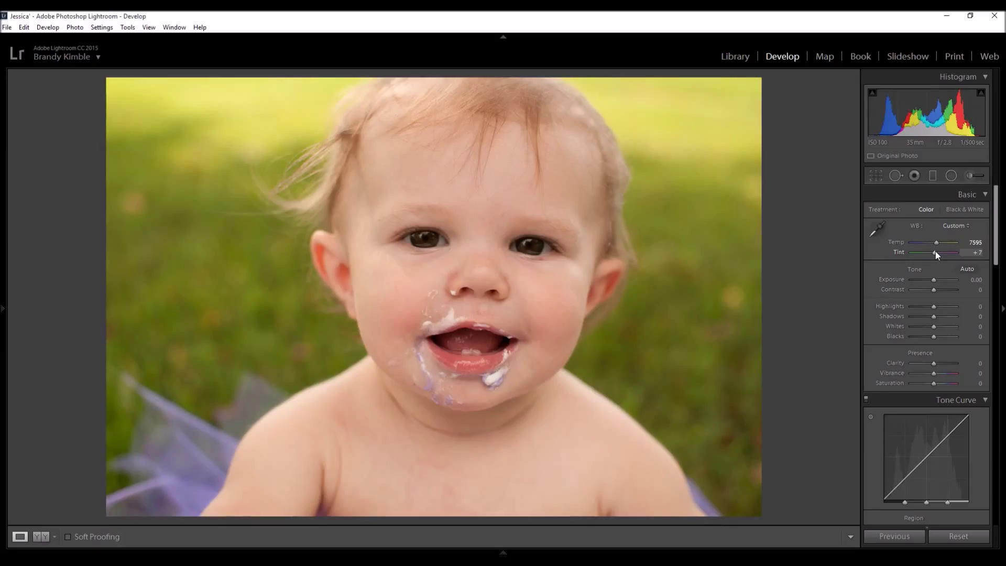
mouse_move(935, 251)
mouse_down()
mouse_move(929, 281)
mouse_move(939, 238)
mouse_move(933, 265)
mouse_move(935, 253)
mouse_up()
key(backslash)
Step: Nudge Tint down to +10 and toggle the Before view to compare with the original
key(backslash)
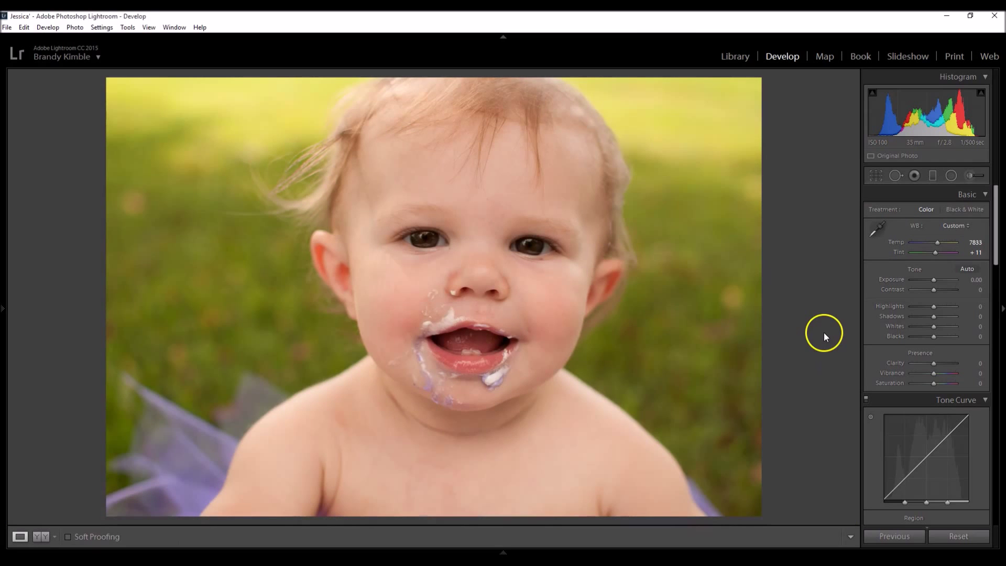
key(minus)
key(backslash)
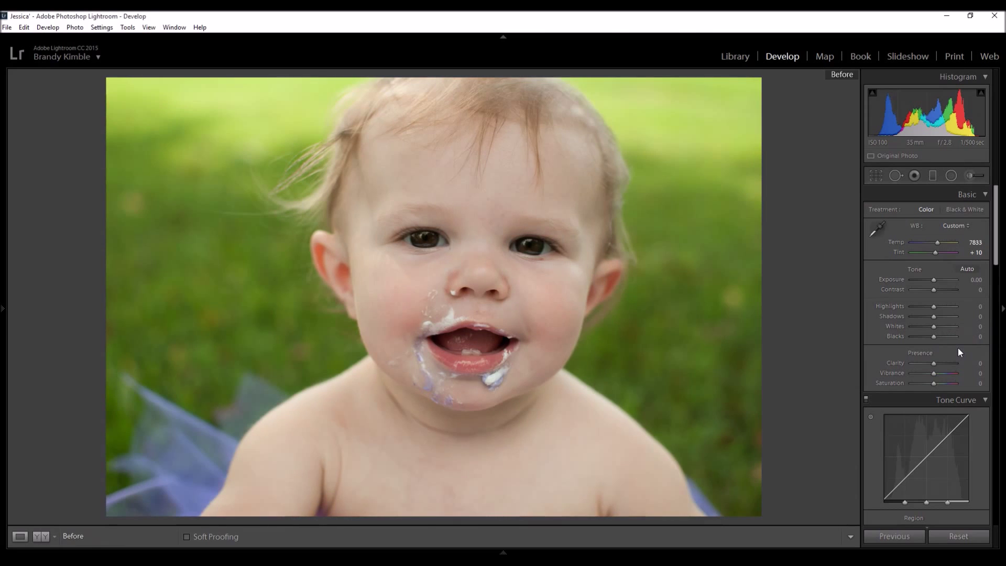
key(backslash)
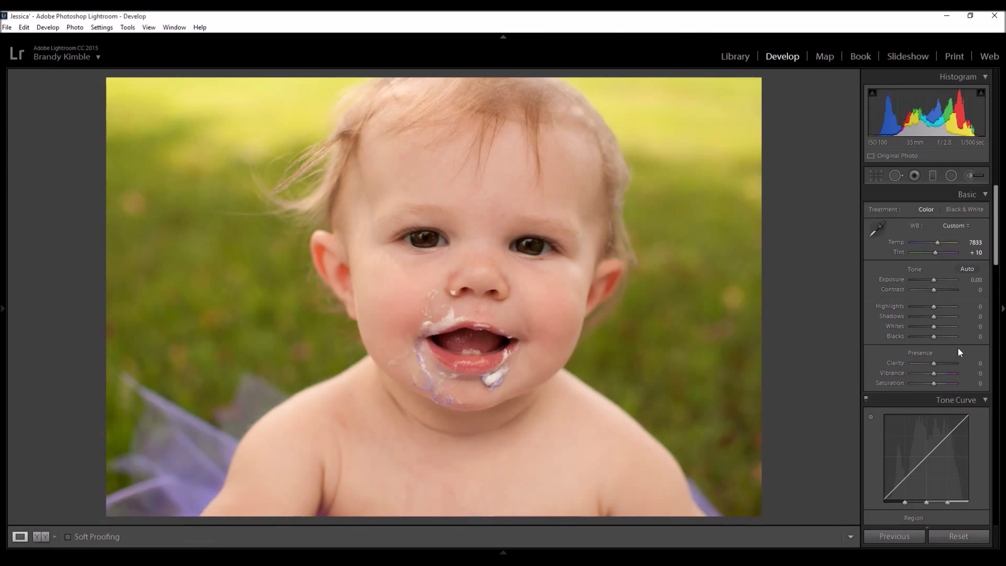
key(backslash)
key(backslash)
key(backslash)
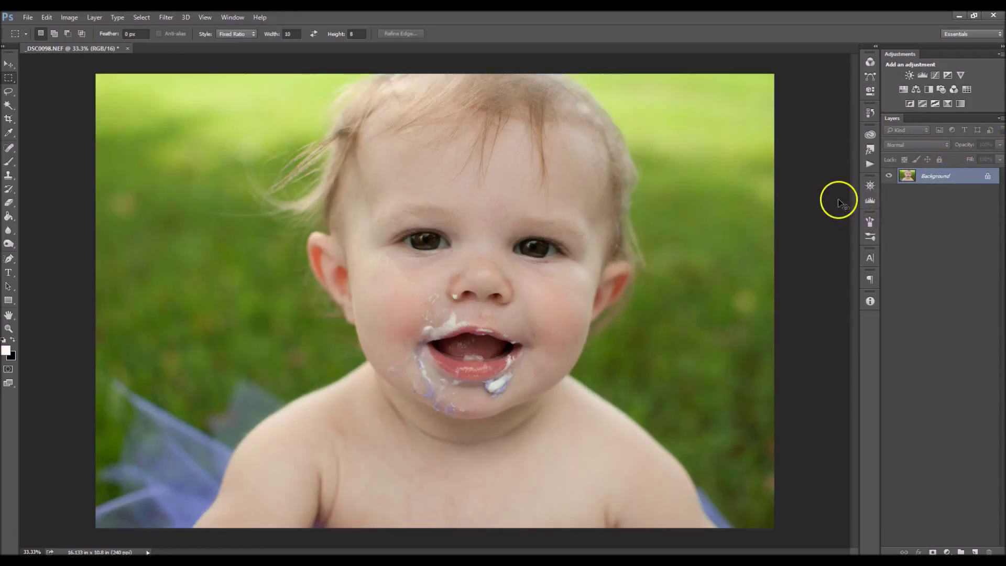
Step: Duplicate the photo layer with Ctrl+J and add a Color Balance adjustment layer
key(ctrl+j)
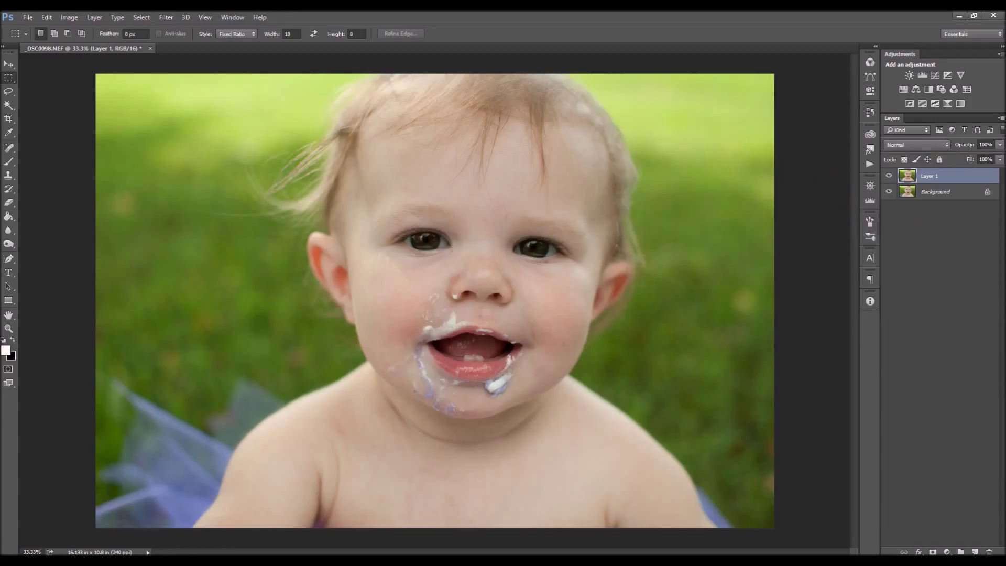
click(946, 551)
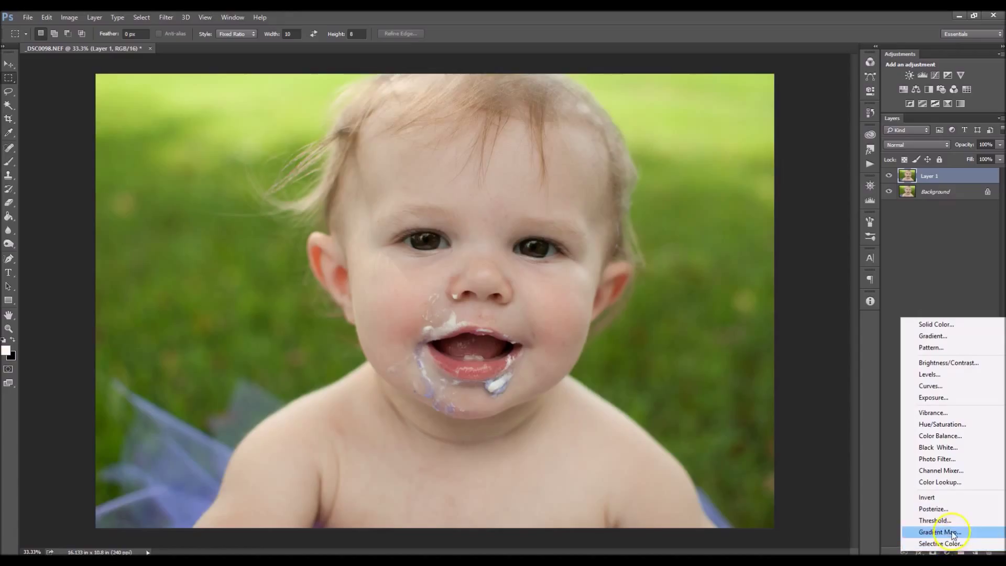
click(952, 436)
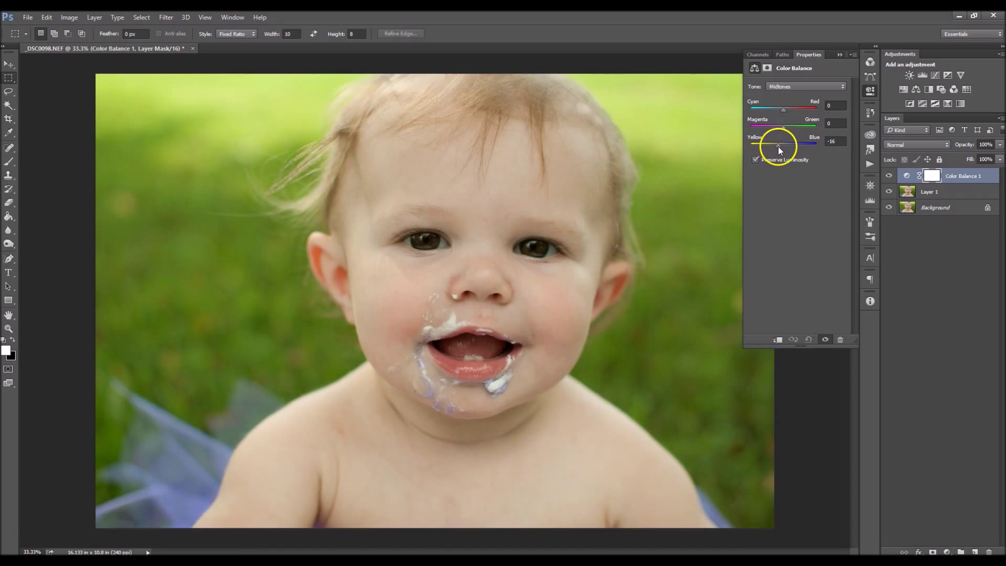
Step: Set Color Balance midtones to Yellow/Blue -27 and Magenta/Green +2, then close its settings
drag(776, 147, 775, 147)
mouse_move(780, 131)
mouse_down()
mouse_move(794, 133)
mouse_move(777, 136)
mouse_up()
click(840, 55)
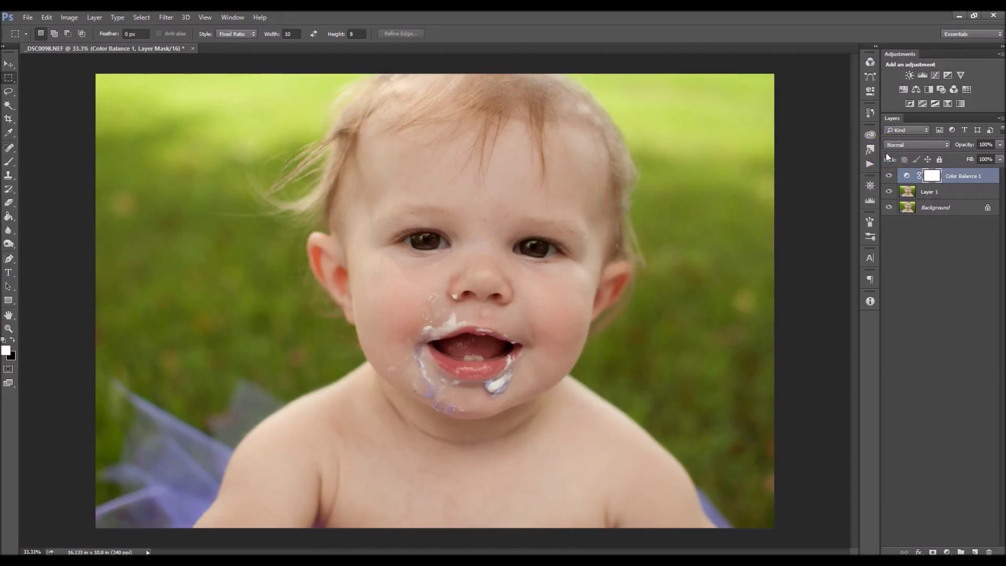
click(828, 189)
Step: Add a Warming Filter (85) photo filter at 19% density and slightly lower its opacity
click(942, 89)
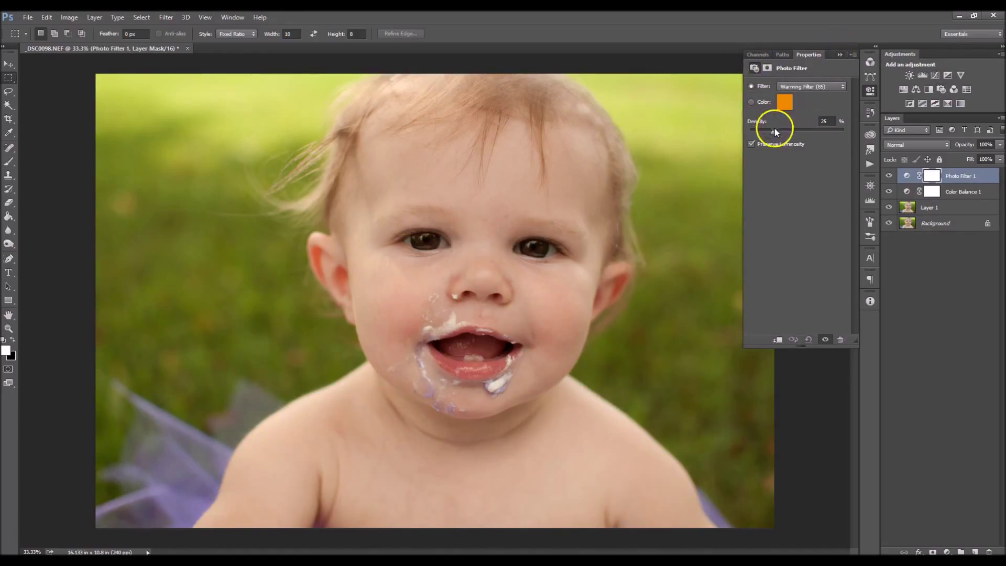
drag(778, 133, 780, 133)
click(802, 130)
key(ctrl+alt+z)
mouse_move(774, 133)
mouse_down()
mouse_move(759, 137)
mouse_move(771, 133)
mouse_up()
click(841, 54)
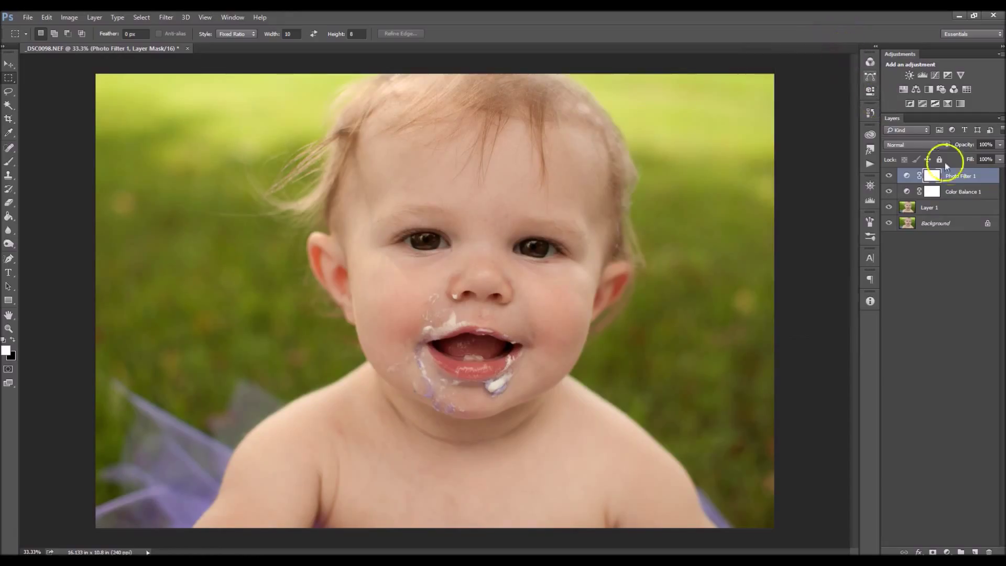
click(1000, 145)
drag(998, 159, 1002, 149)
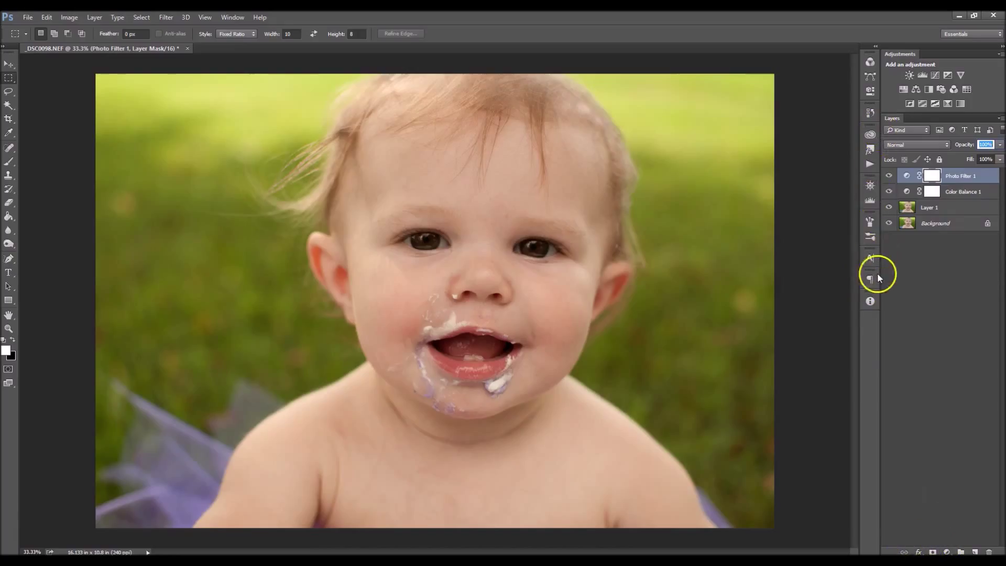
Step: Create History Snapshot 1 and toggle between the original state and the snapshot
click(869, 112)
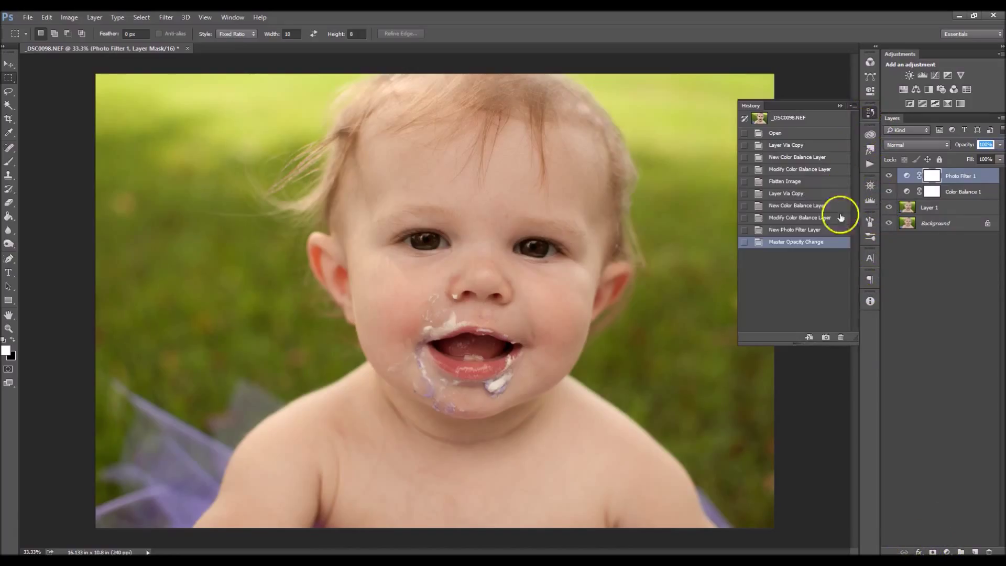
click(826, 337)
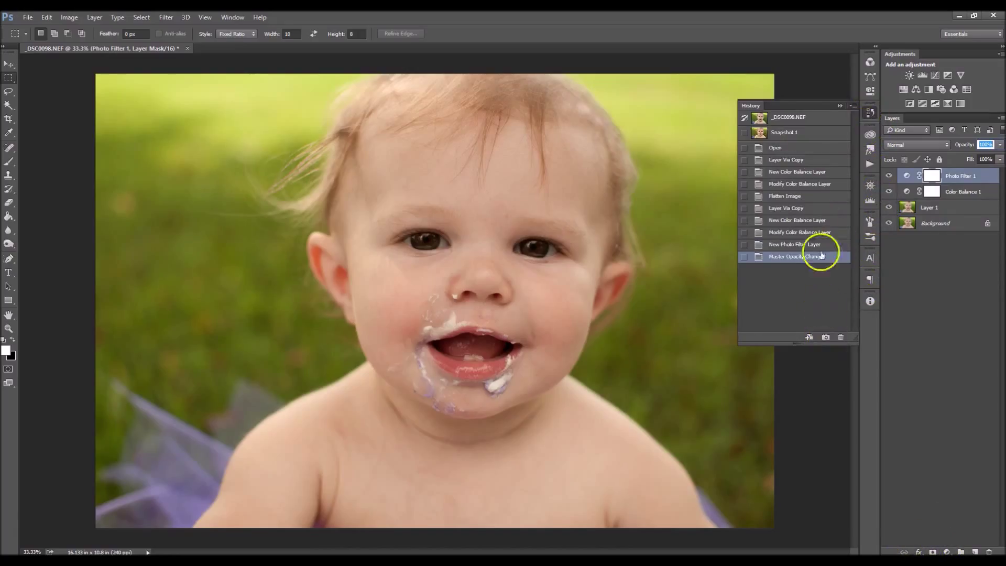
click(793, 119)
click(788, 132)
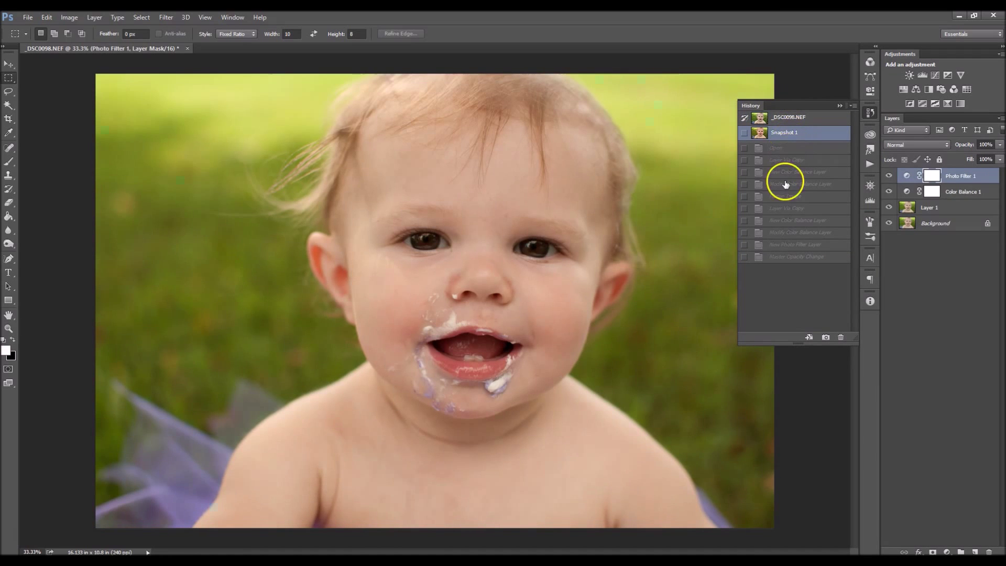
click(789, 116)
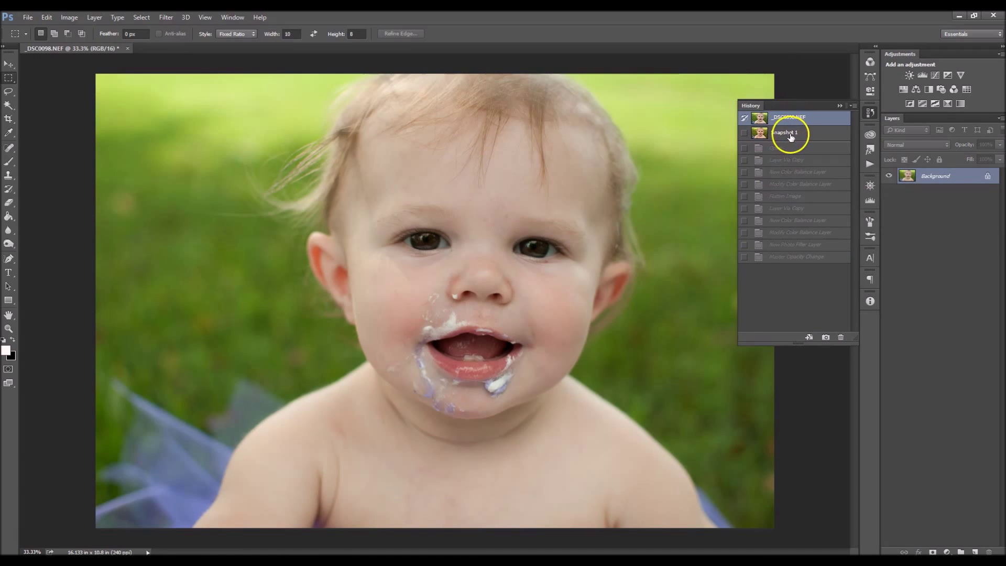
click(790, 136)
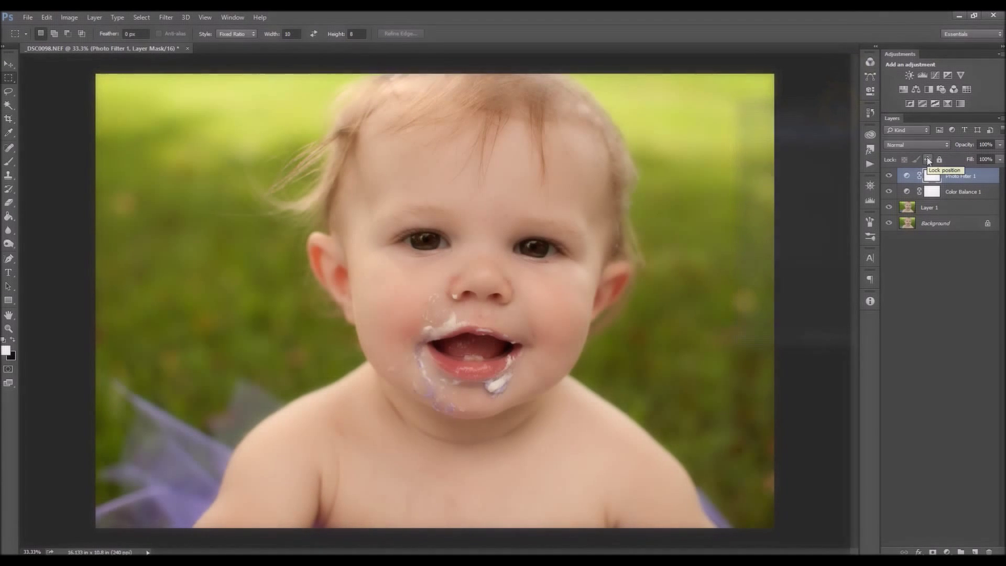